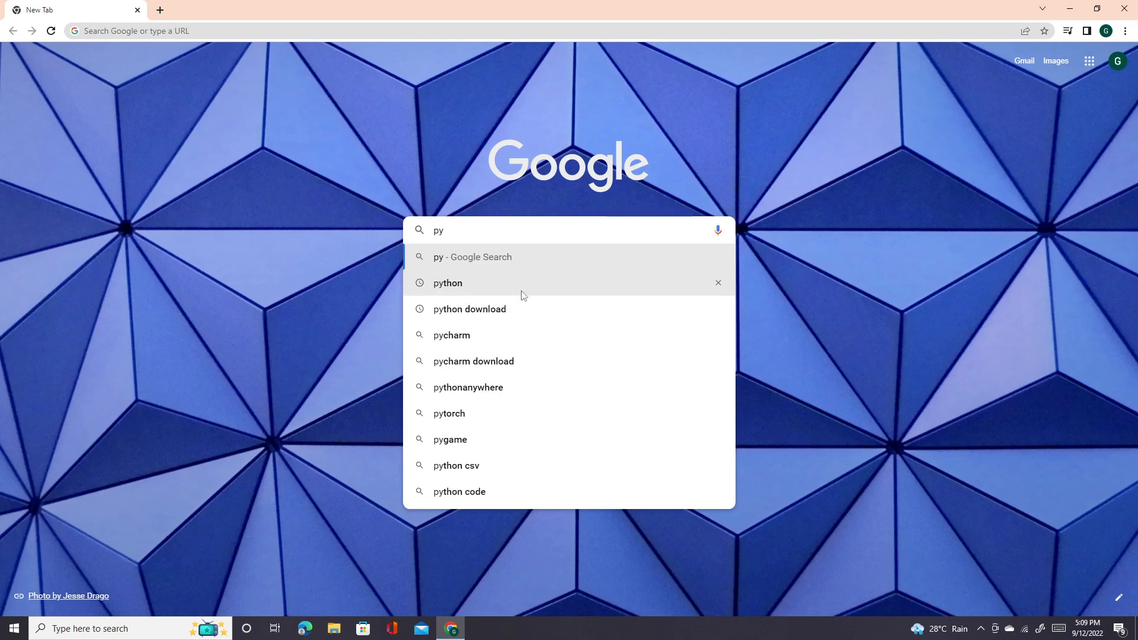
- Search Google for "python download" and open the Download Python page on Python.org
{"action": "left_click", "coordinate": [505, 309]}
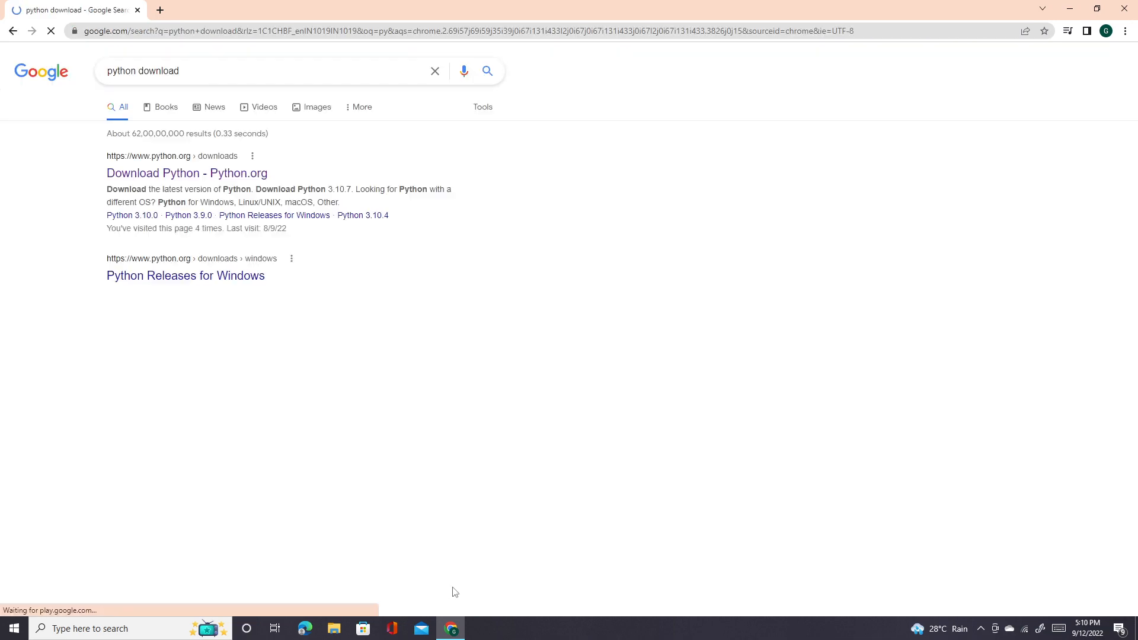
{"action": "left_click", "coordinate": [197, 173]}
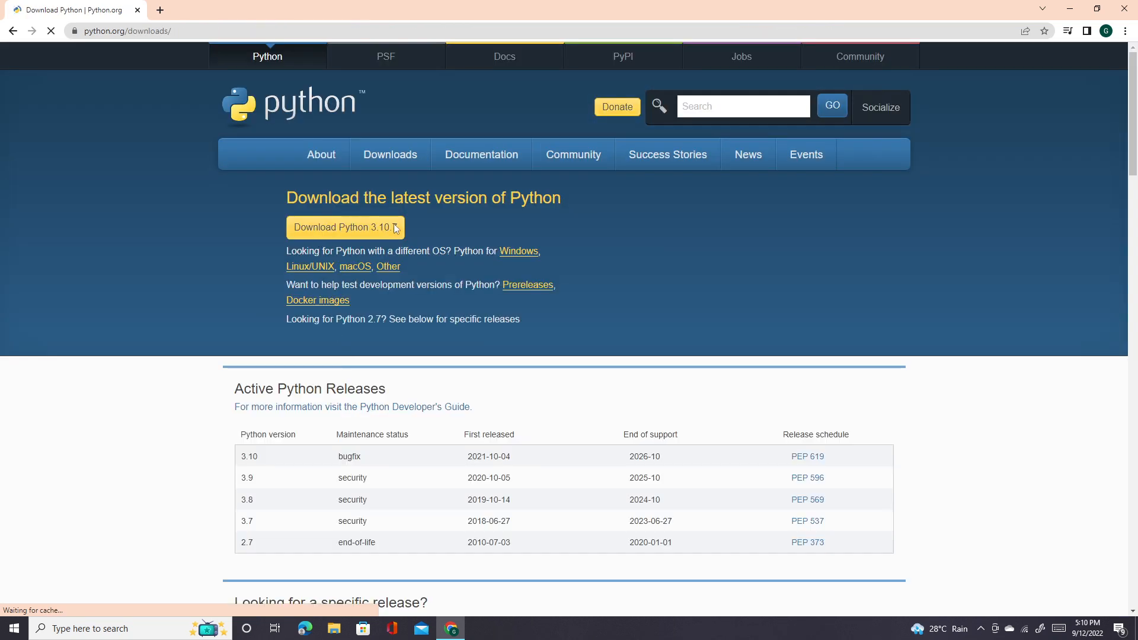
- Download the Python 3.10.7 installer for Windows from the python.org downloads page
{"action": "left_click", "coordinate": [356, 230]}
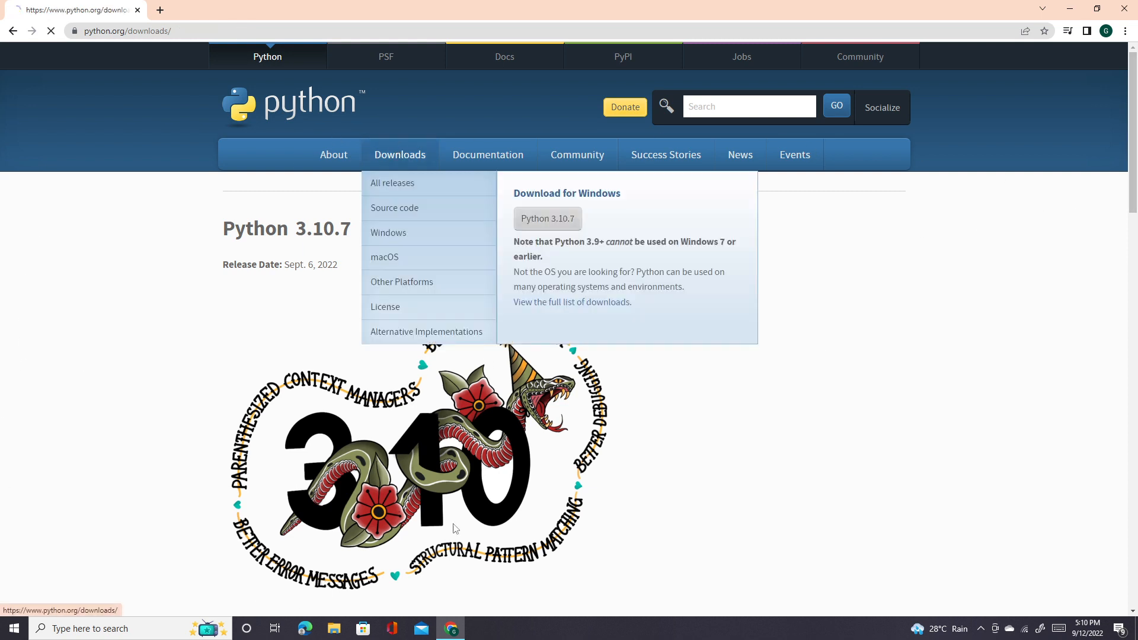
{"action": "left_click", "coordinate": [399, 153]}
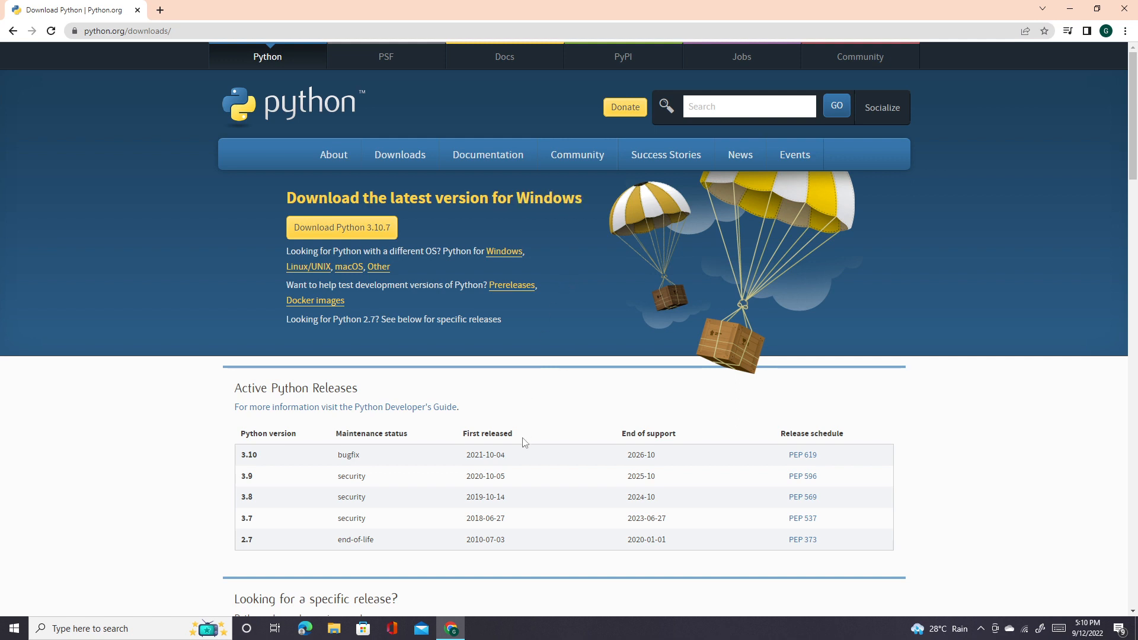
{"action": "left_click", "coordinate": [381, 231]}
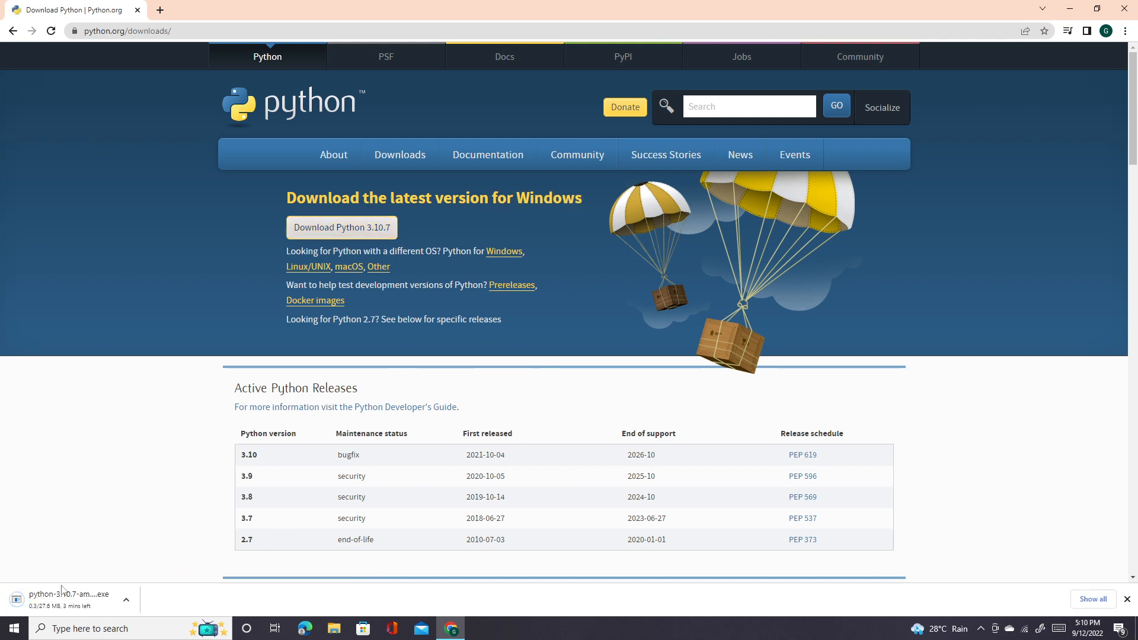
- Open the browser's Downloads page with the Python installer's entry
{"action": "left_click", "coordinate": [125, 601]}
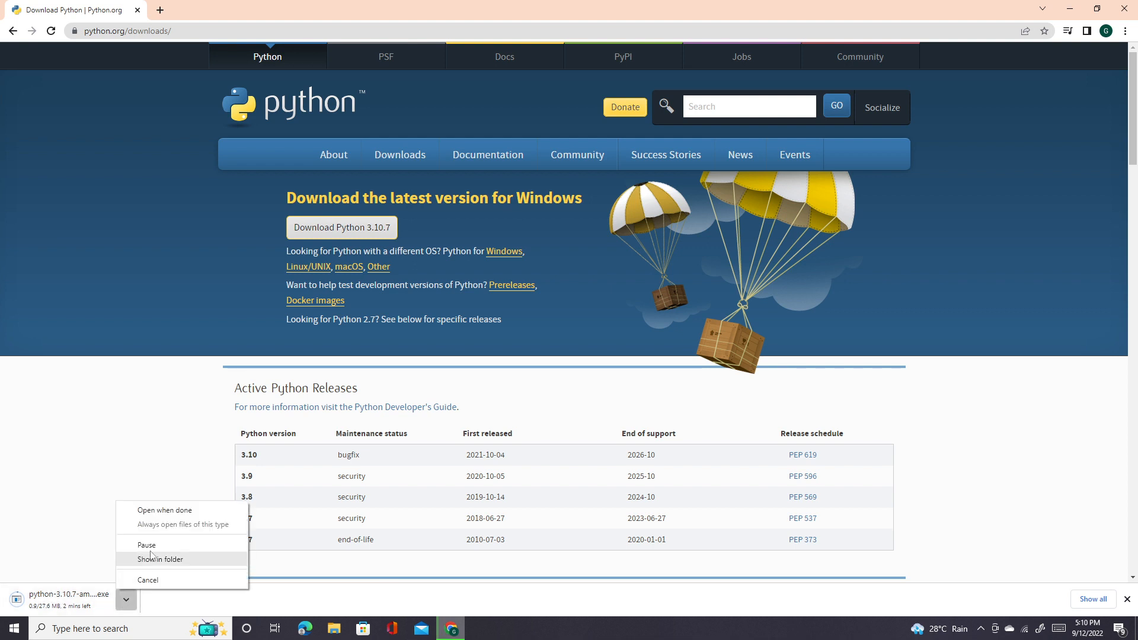
{"action": "left_click", "coordinate": [155, 441]}
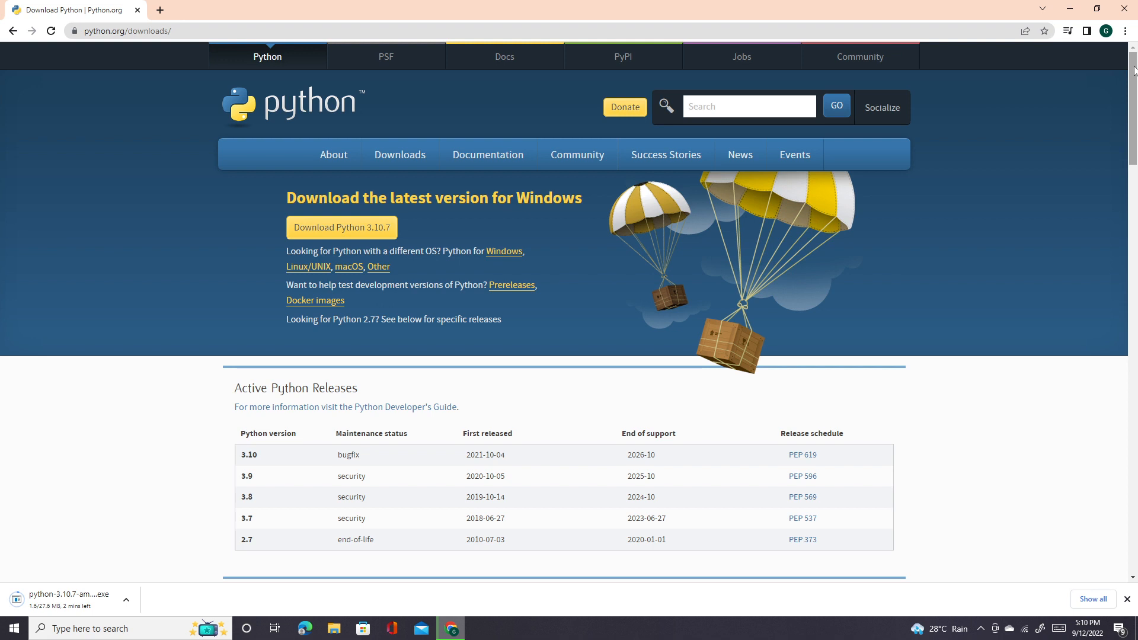
{"action": "key", "text": "ctrl+j"}
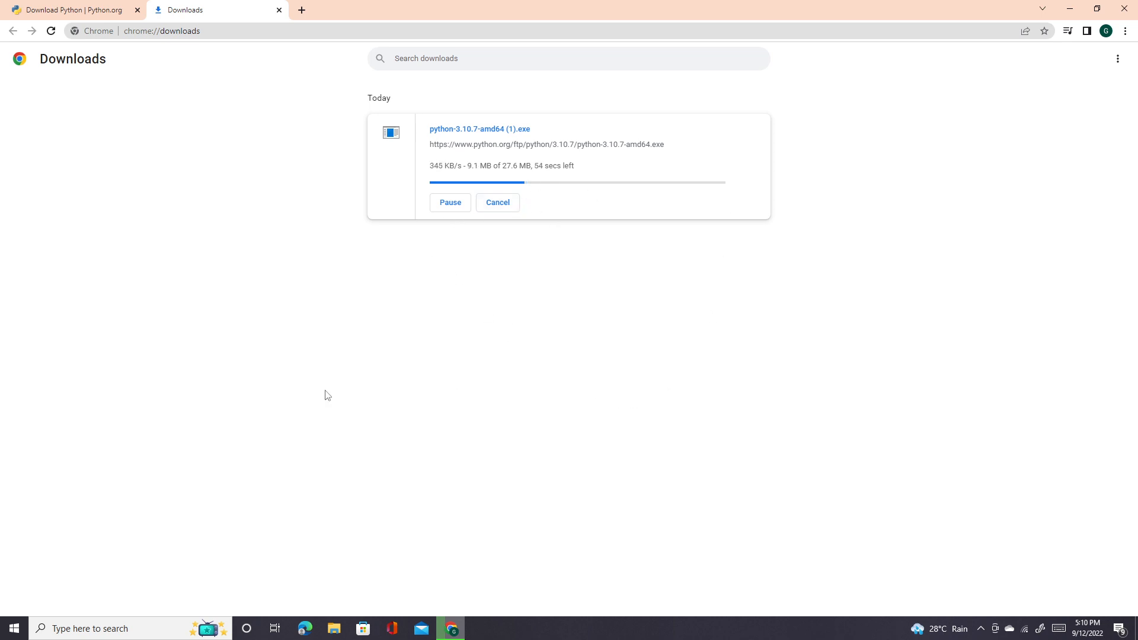
{"action": "left_click", "coordinate": [69, 5]}
{"action": "mouse_move", "coordinate": [400, 156]}
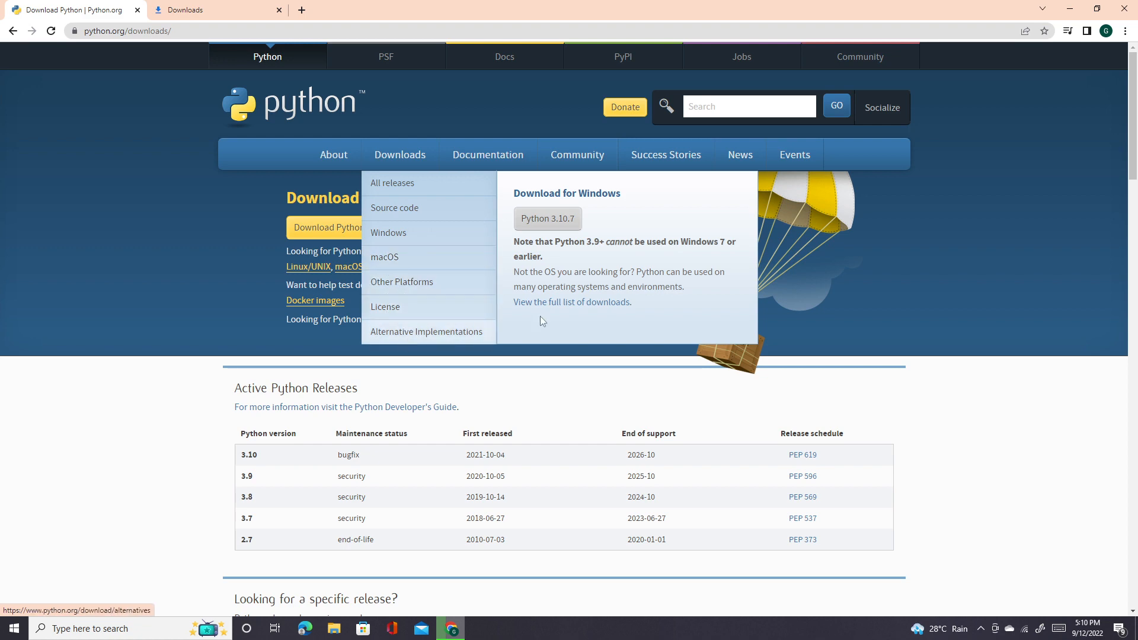
{"action": "mouse_move", "coordinate": [1135, 144]}
{"action": "left_mouse_down"}
{"action": "mouse_move", "coordinate": [1134, 510]}
{"action": "mouse_move", "coordinate": [1134, 130]}
{"action": "left_mouse_up"}
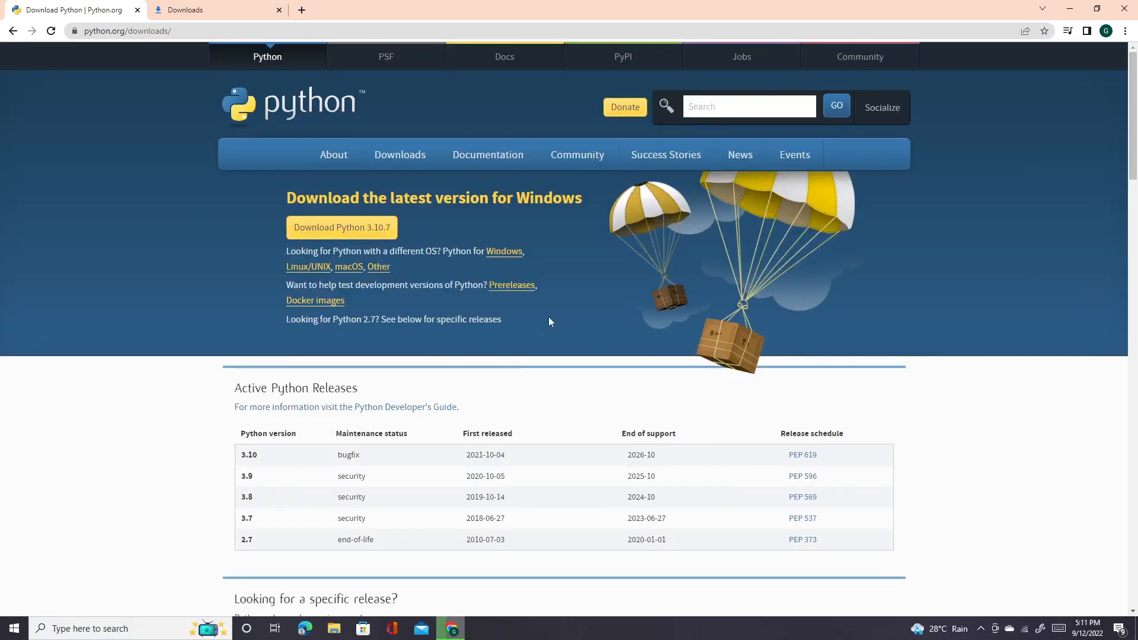
{"action": "left_click_drag", "start_coordinate": [906, 301], "coordinate": [99, 283]}
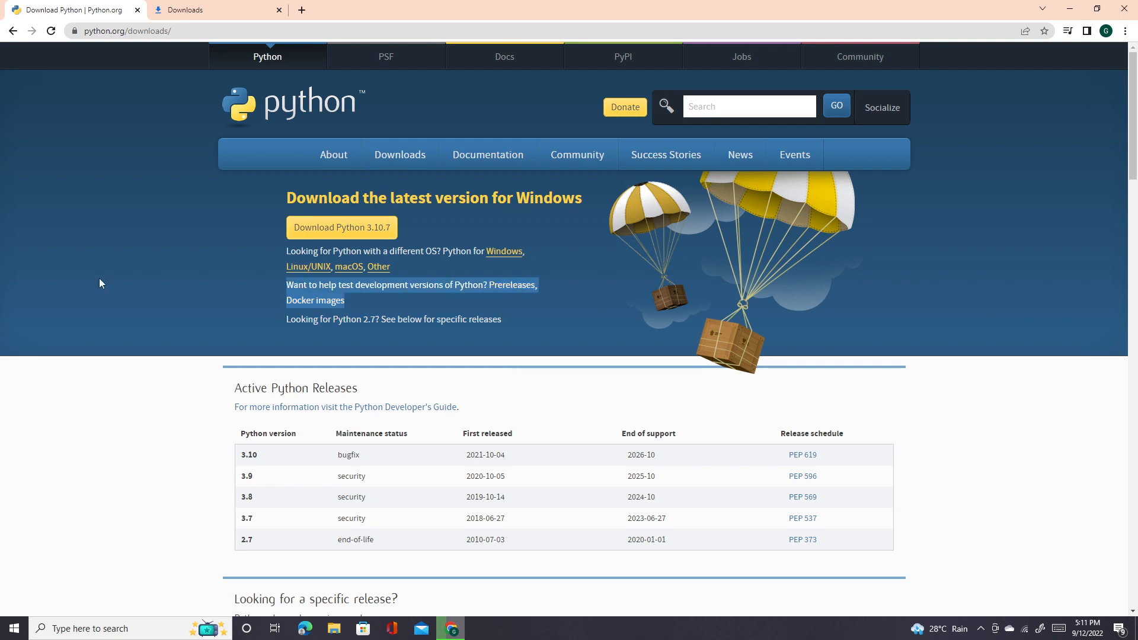
{"action": "left_click", "coordinate": [132, 247]}
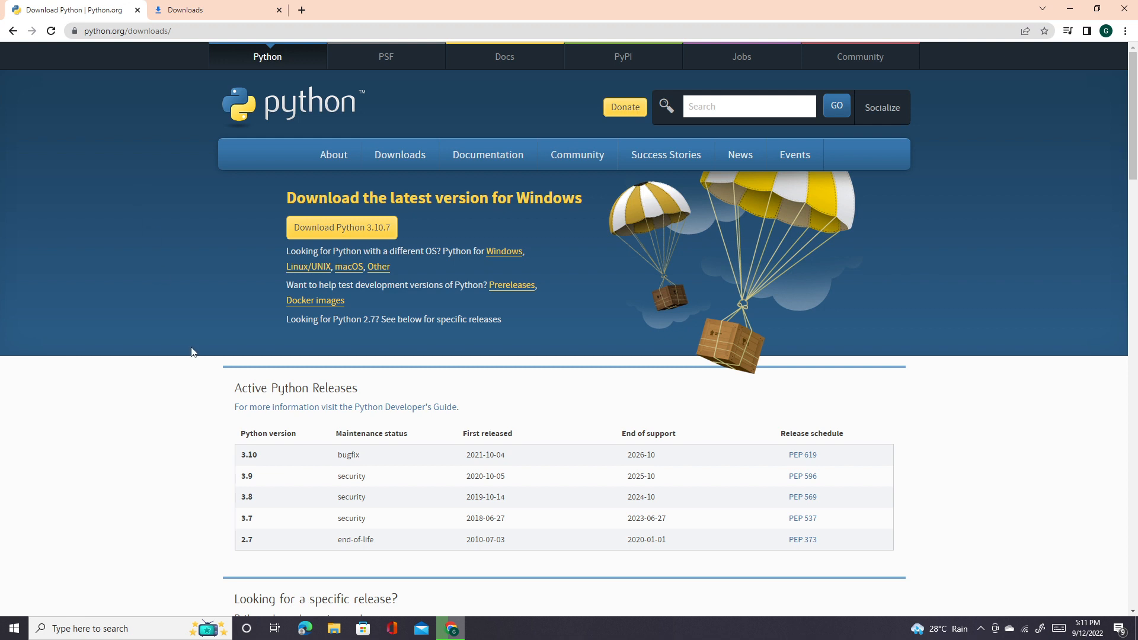
{"action": "left_click", "coordinate": [196, 10]}
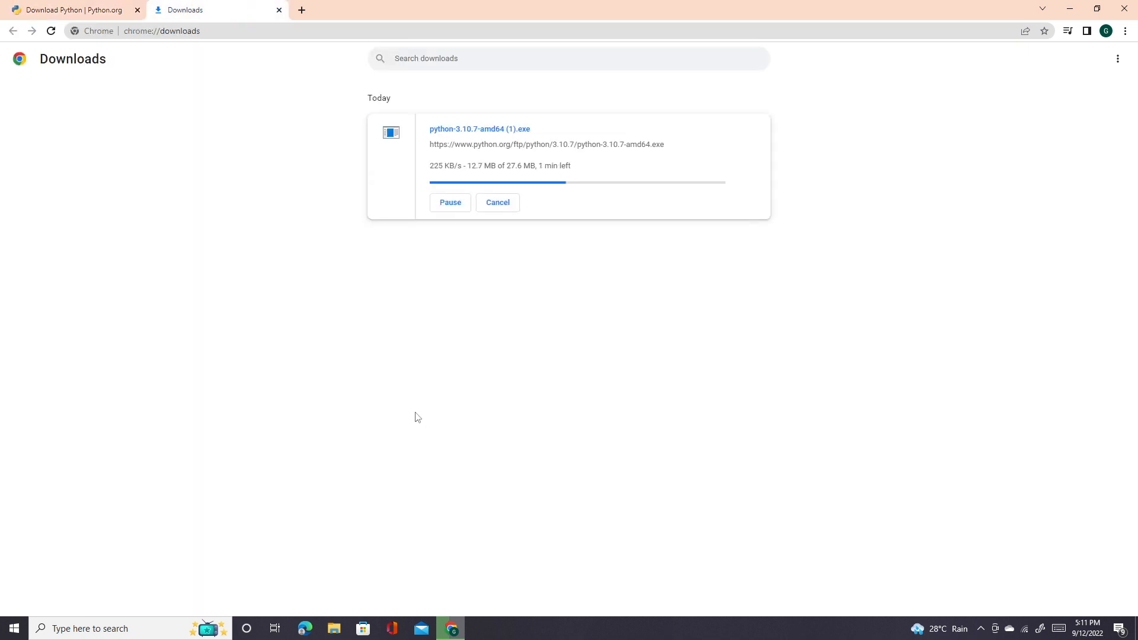
{"action": "left_click", "coordinate": [119, 6]}
{"action": "left_click", "coordinate": [202, 10]}
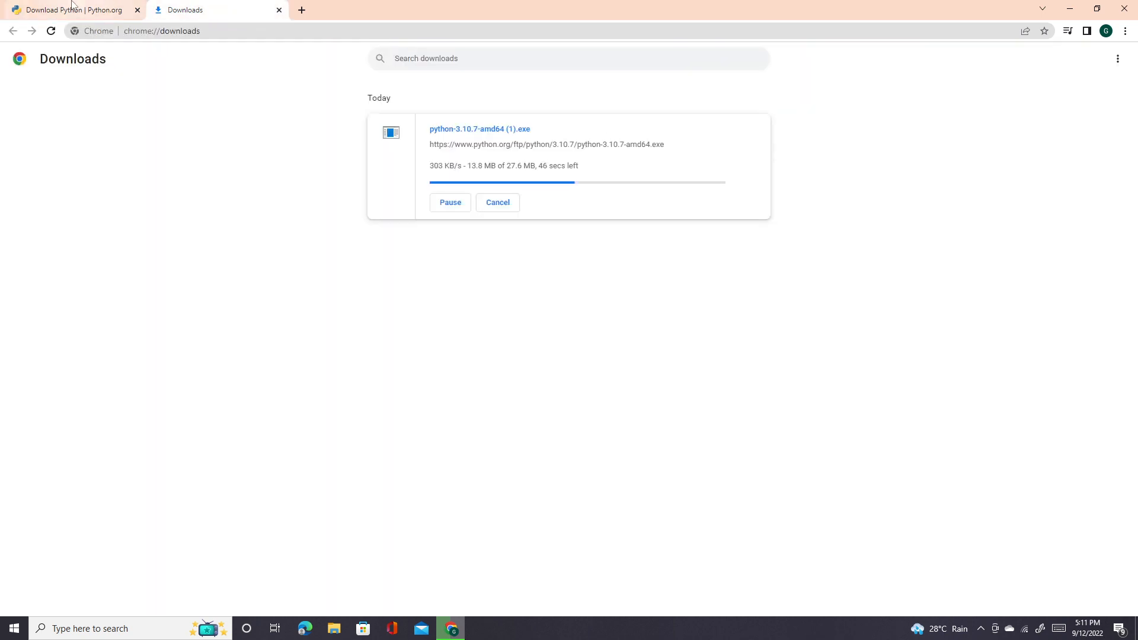
{"action": "left_click", "coordinate": [96, 6]}
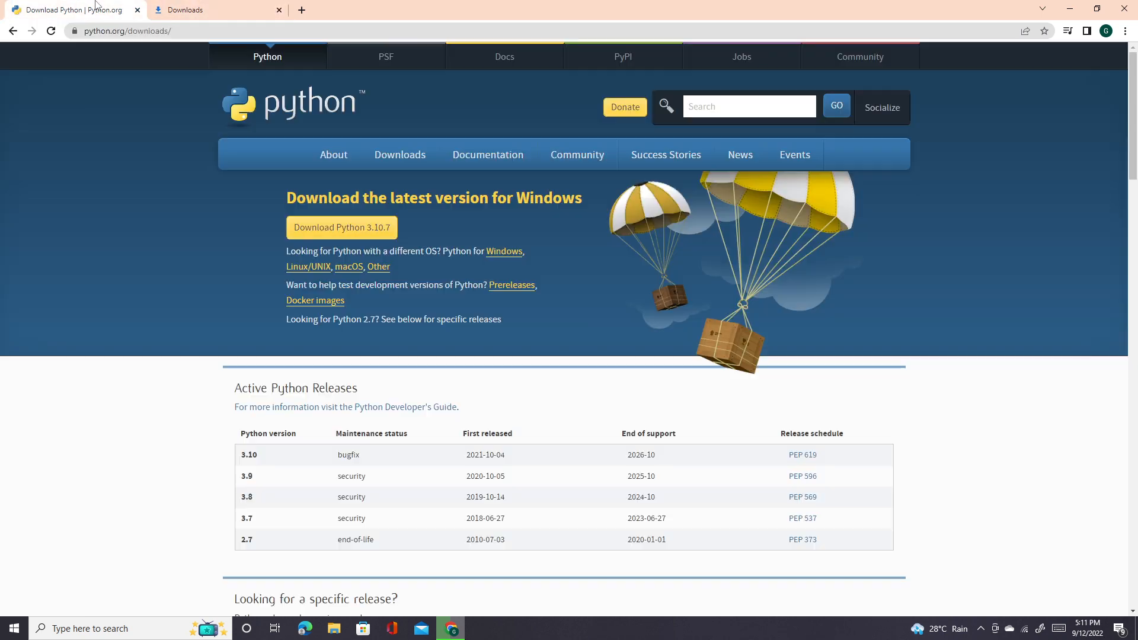
{"action": "left_click", "coordinate": [202, 10]}
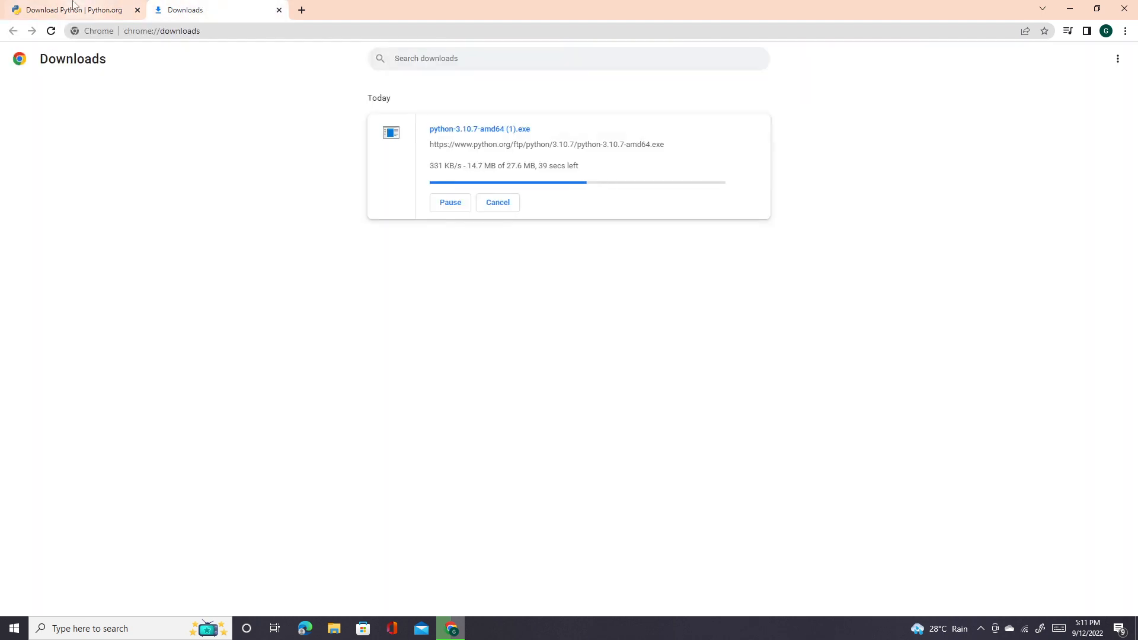
{"action": "left_click", "coordinate": [64, 6]}
{"action": "key", "text": "ctrl+Tab"}
{"action": "key", "text": "ctrl+Tab"}
{"action": "key", "text": "ctrl+Tab"}
{"action": "key", "text": "ctrl+Tab"}
{"action": "key", "text": "ctrl+Tab"}
{"action": "key", "text": "ctrl+Tab"}
{"action": "key", "text": "ctrl+Tab"}
{"action": "key", "text": "ctrl+Tab"}
{"action": "key", "text": "ctrl+Tab"}
{"action": "key", "text": "ctrl+Tab"}
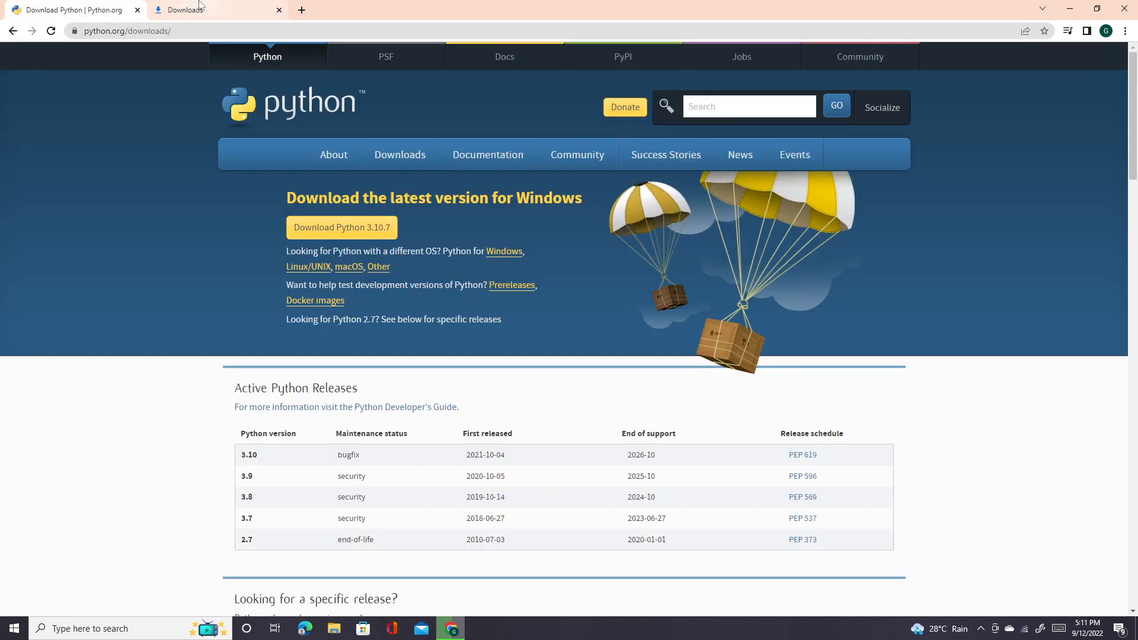
{"action": "key", "text": "ctrl+Tab"}
{"action": "key", "text": "ctrl+Tab"}
{"action": "key", "text": "ctrl+Tab"}
{"action": "key", "text": "ctrl+Tab"}
{"action": "key", "text": "ctrl+Tab"}
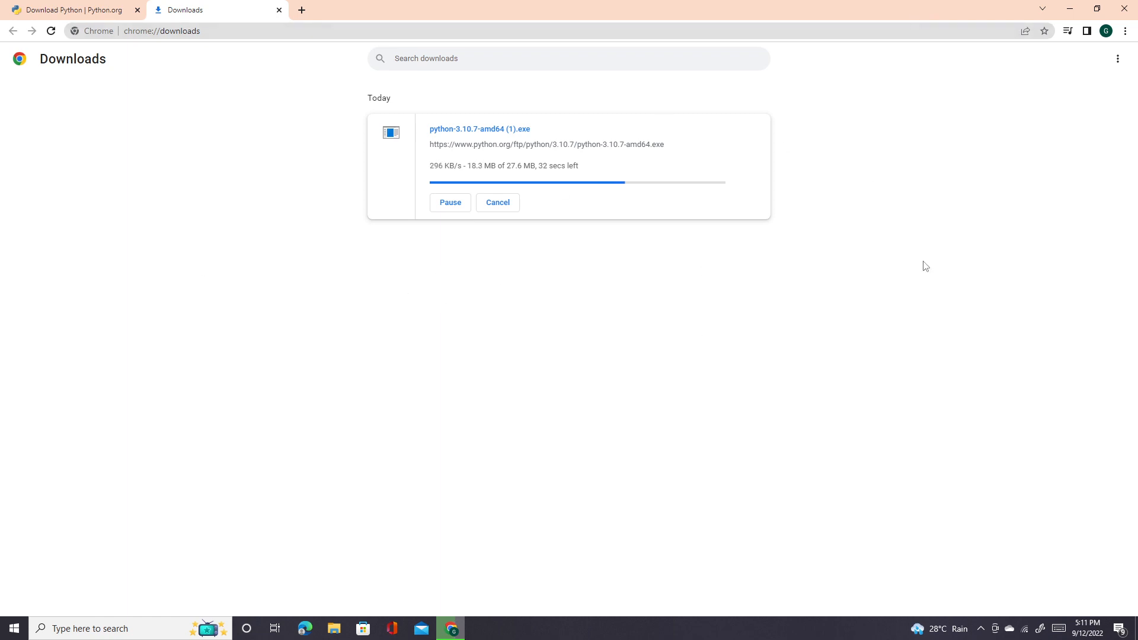
{"action": "right_click", "coordinate": [907, 138]}
{"action": "left_click", "coordinate": [990, 178]}
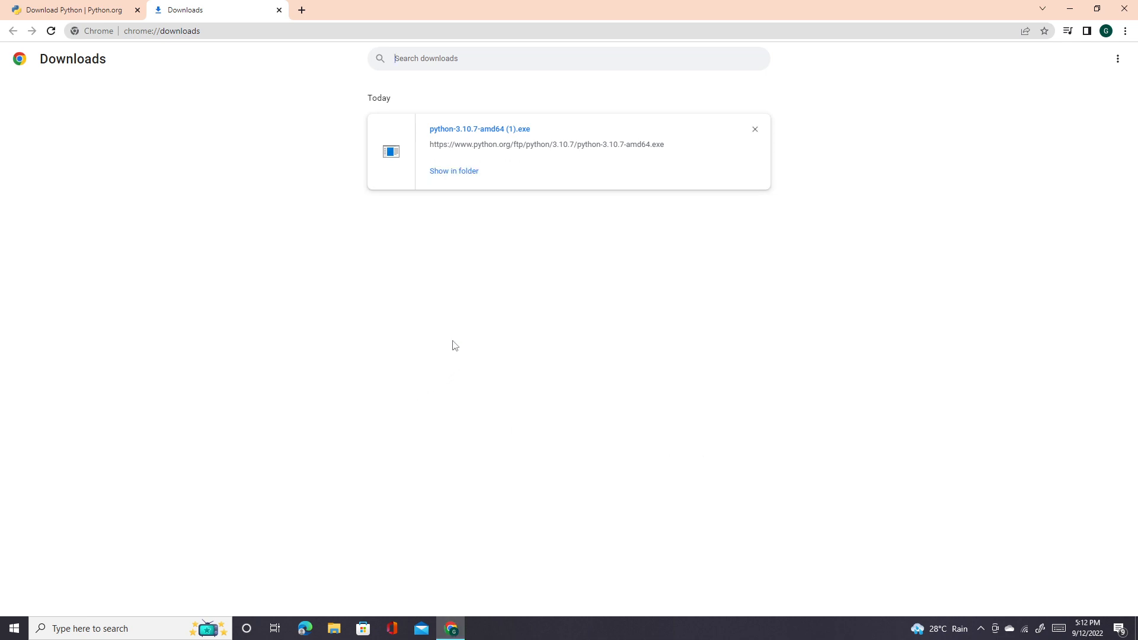
- Show the downloaded installer in its folder and launch python-3.10.7-amd64 (1)
{"action": "left_click", "coordinate": [451, 172]}
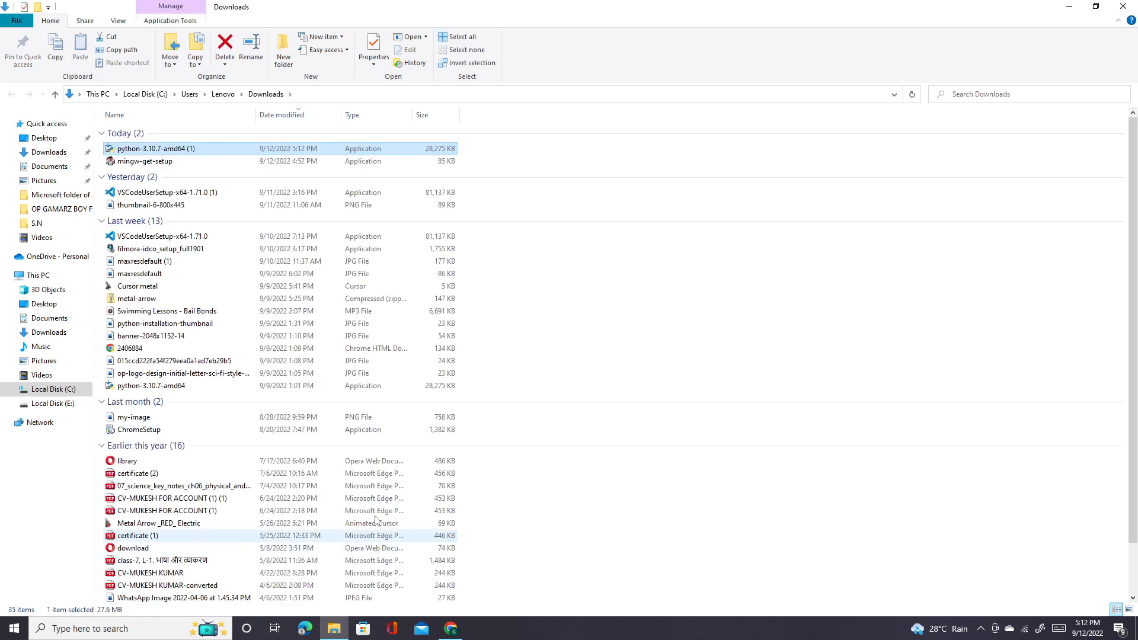
{"action": "left_click", "coordinate": [734, 527]}
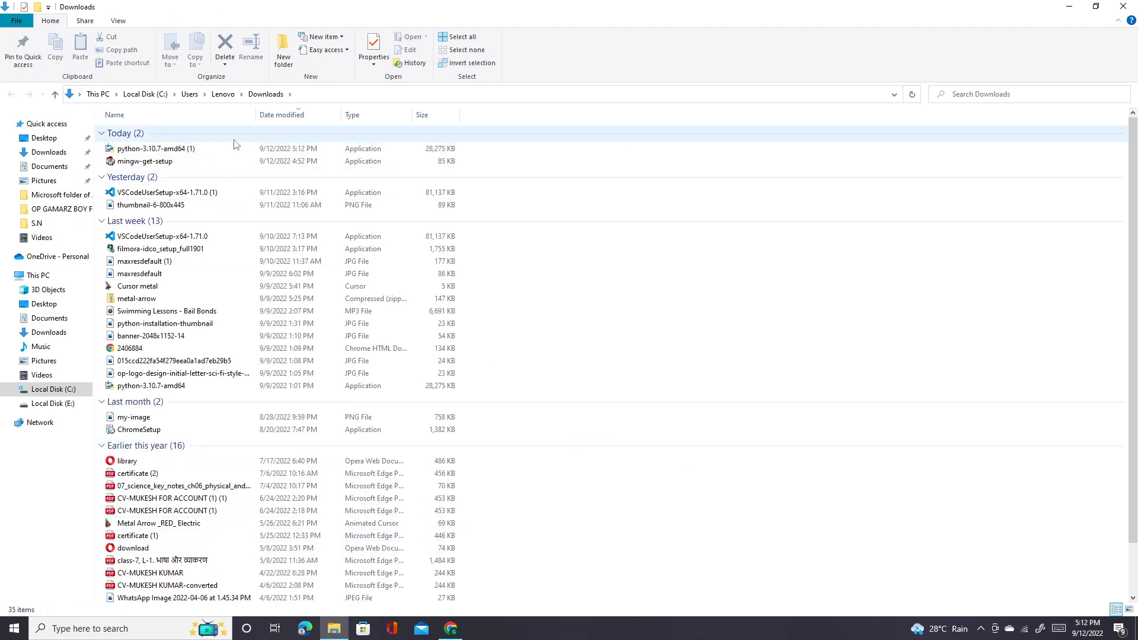
{"action": "left_click", "coordinate": [254, 150]}
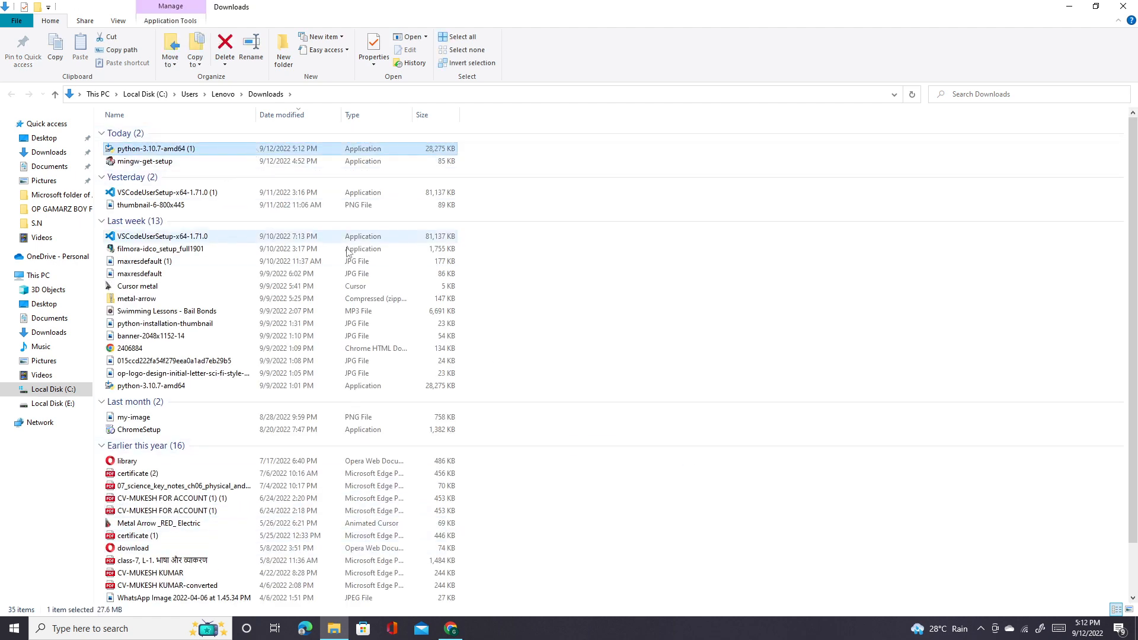
{"action": "double_click", "coordinate": [427, 151]}
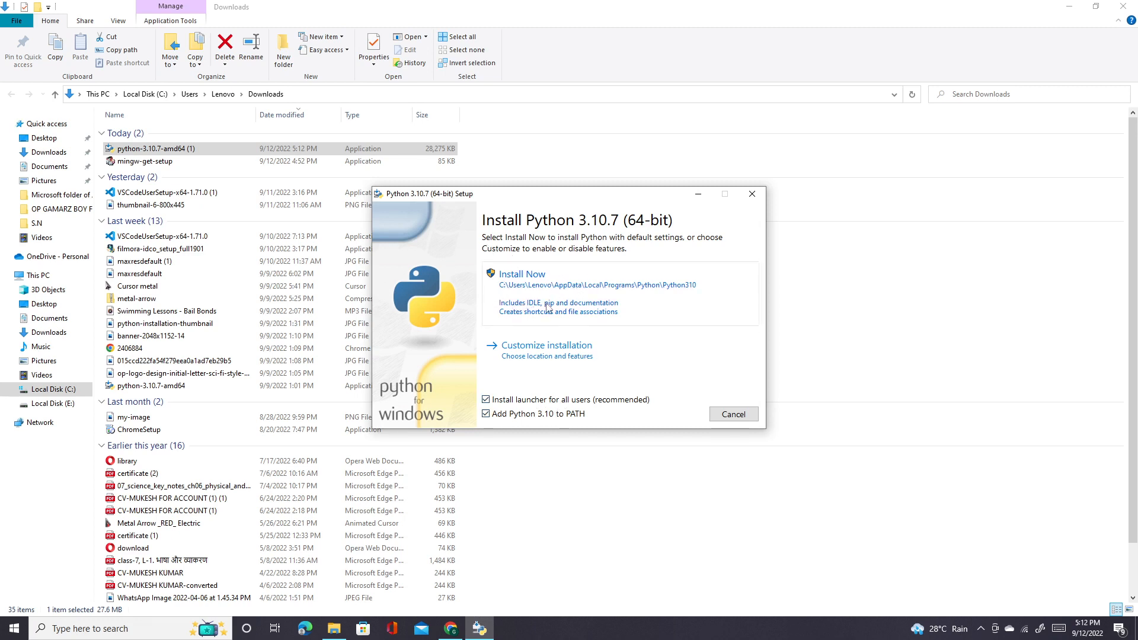
- Start the default installation of Python 3.10.7, with the launcher for all users and Python 3.10 added to PATH
{"action": "left_click", "coordinate": [568, 283]}
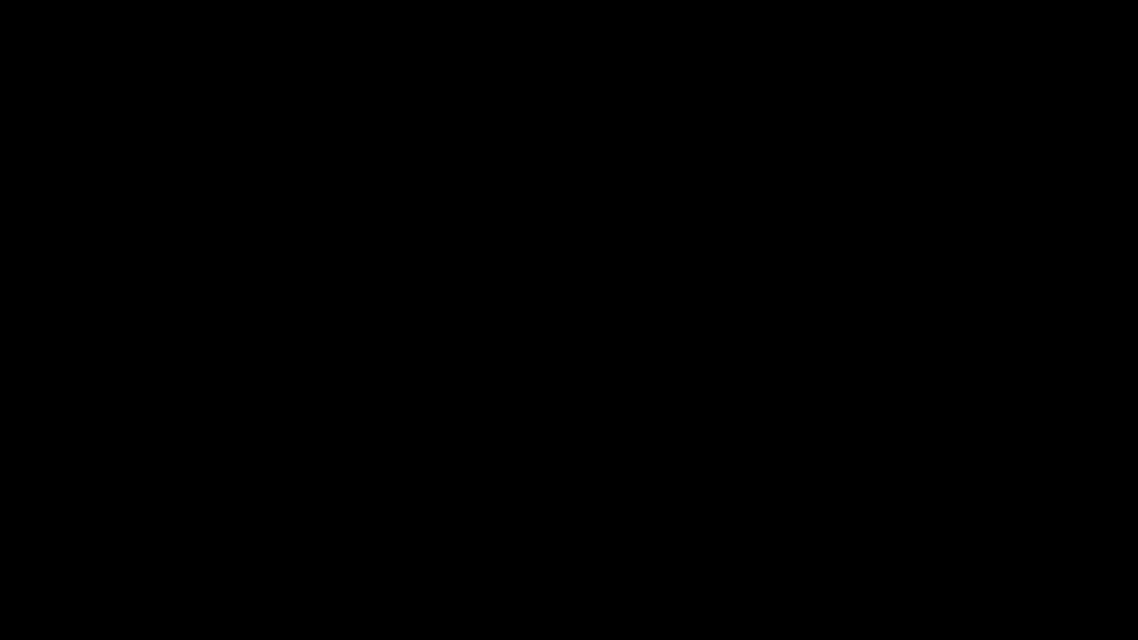
{"action": "left_click", "coordinate": [518, 480]}
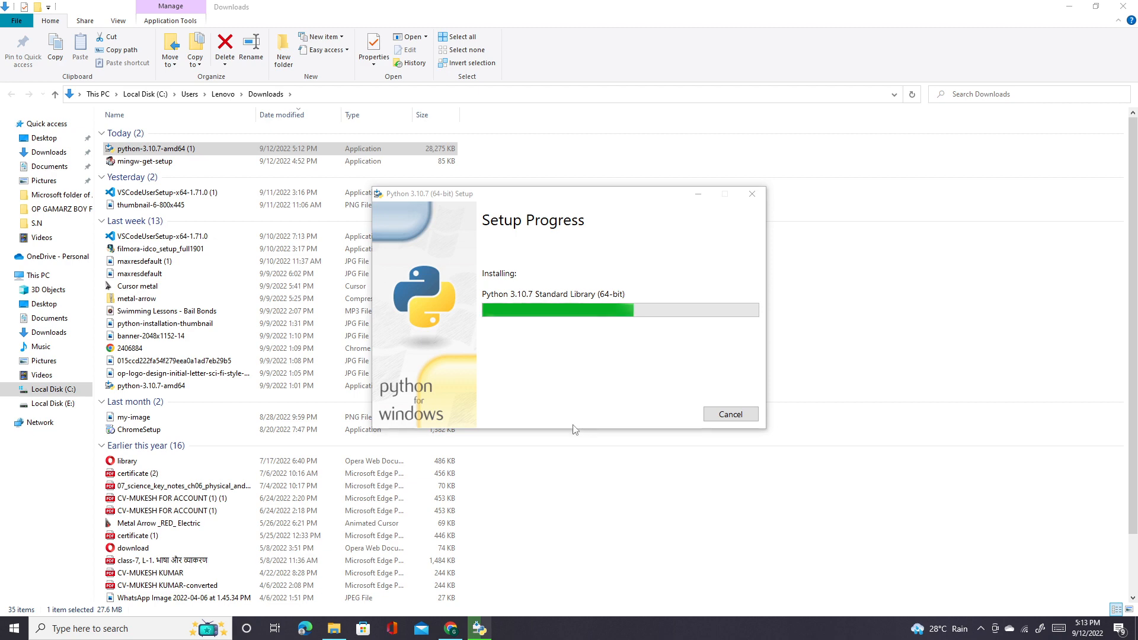
- Close the Downloads folder window and the browser, leaving the Python setup running
{"action": "left_click", "coordinate": [1122, 6]}
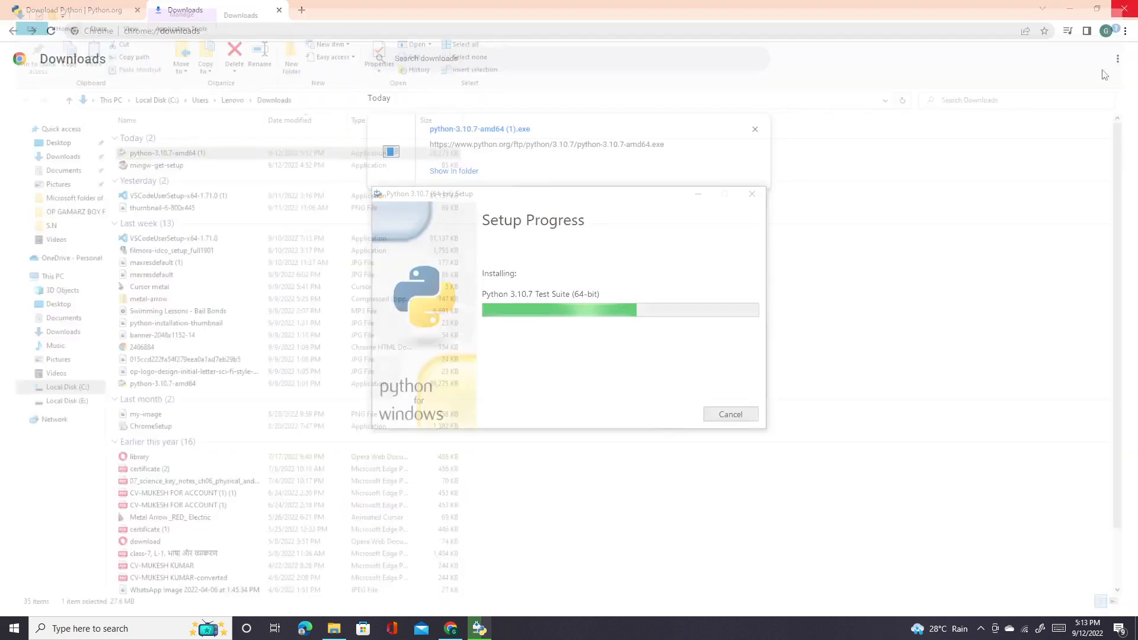
{"action": "left_click", "coordinate": [927, 199]}
{"action": "left_click", "coordinate": [1124, 8]}
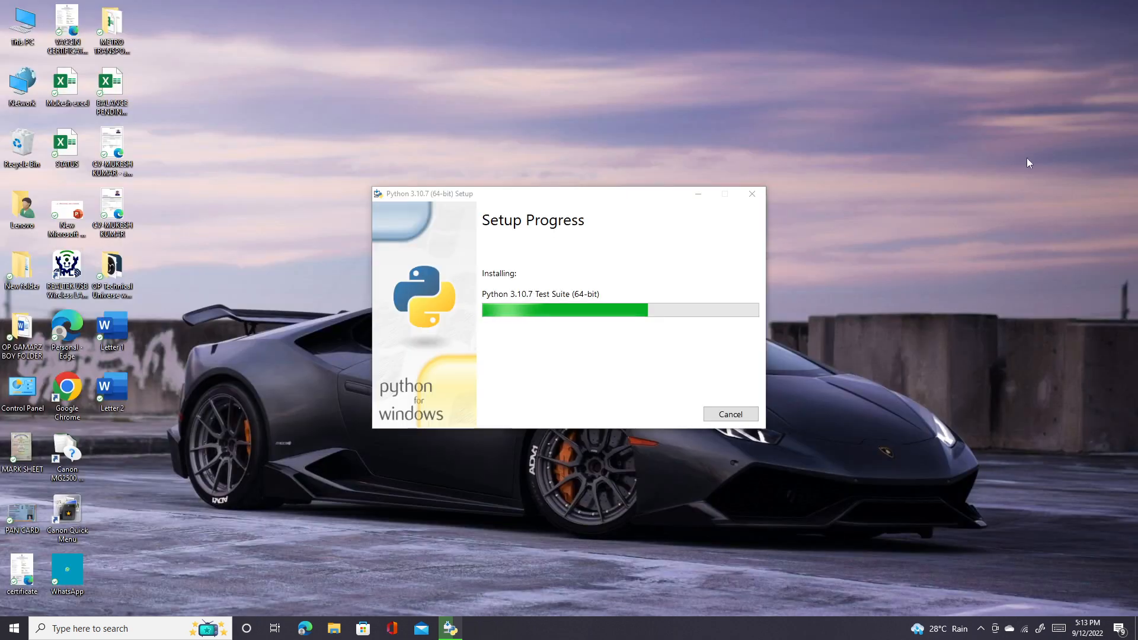
- Move the Python 3.10.7 setup window up and away from the middle of the desktop
{"action": "right_click", "coordinate": [1046, 200]}
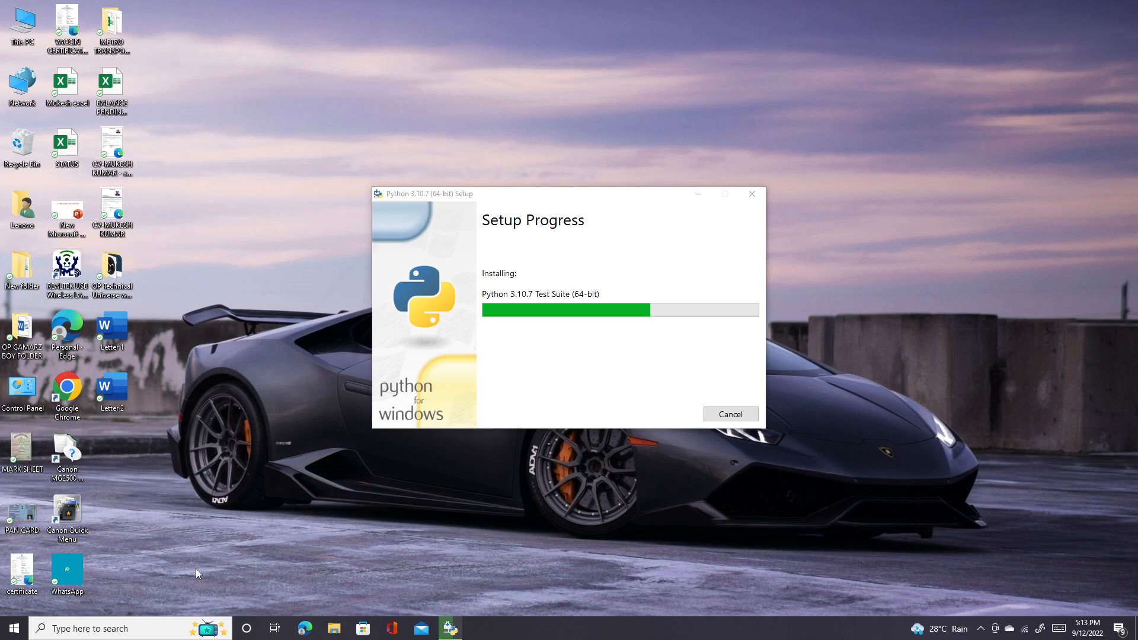
{"action": "left_click_drag", "start_coordinate": [554, 195], "coordinate": [638, 20]}
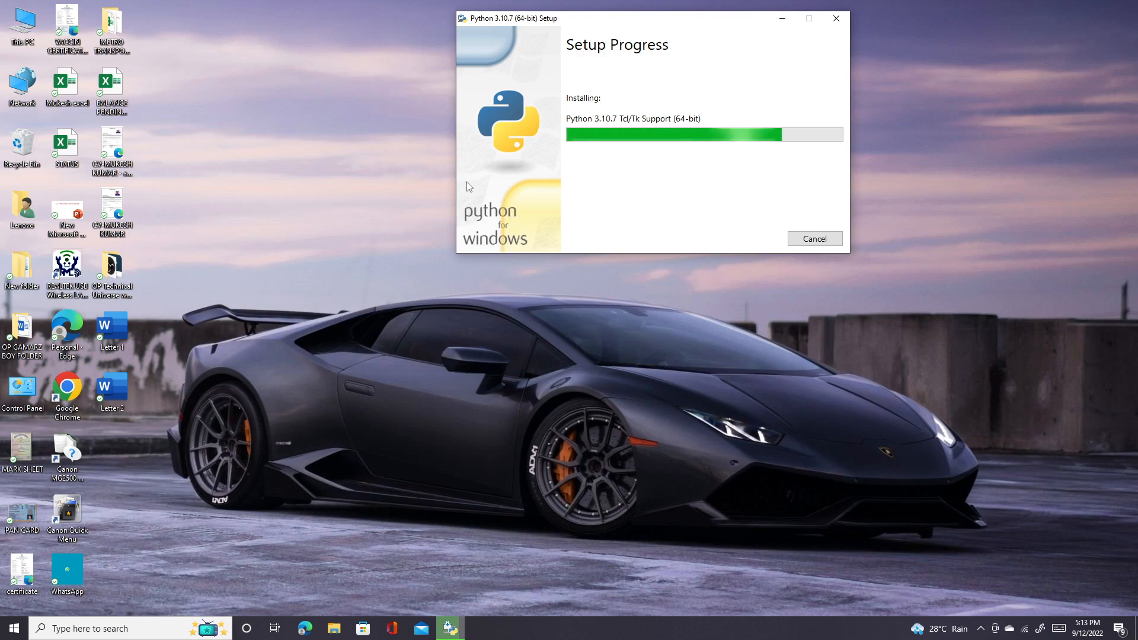
{"action": "left_click_drag", "start_coordinate": [474, 22], "coordinate": [500, 22]}
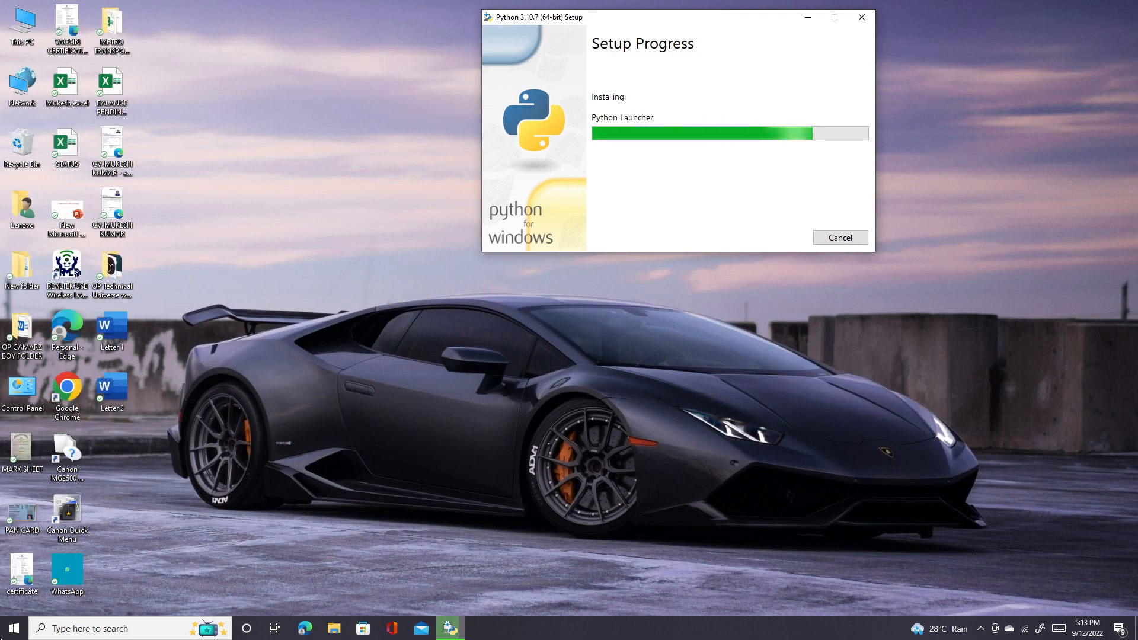
{"action": "left_click", "coordinate": [14, 628]}
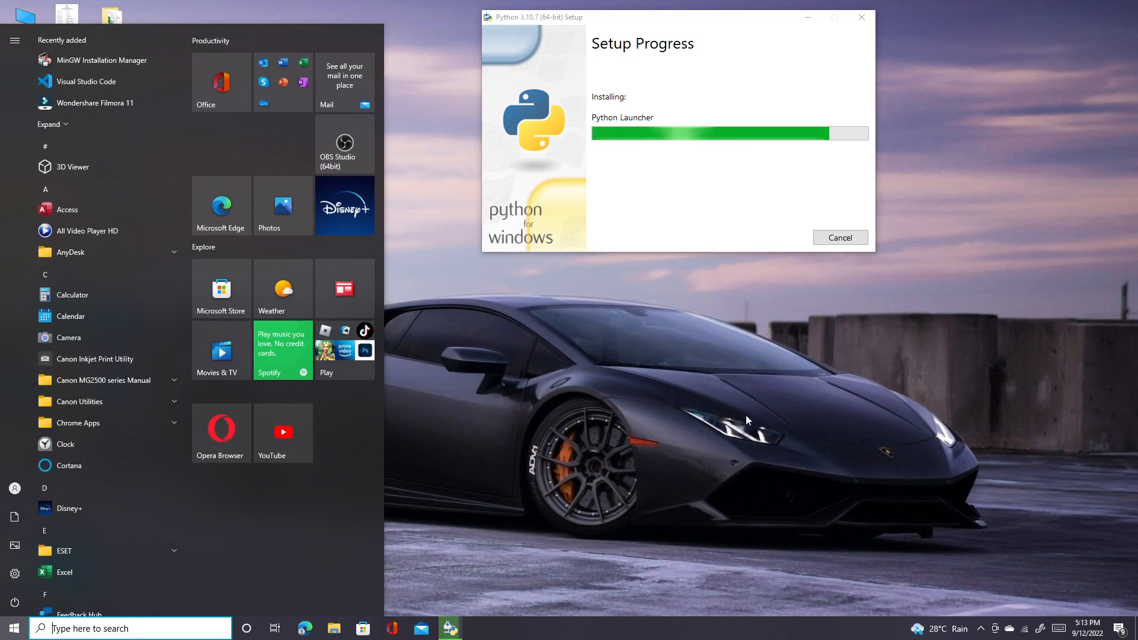
{"action": "left_click", "coordinate": [745, 415]}
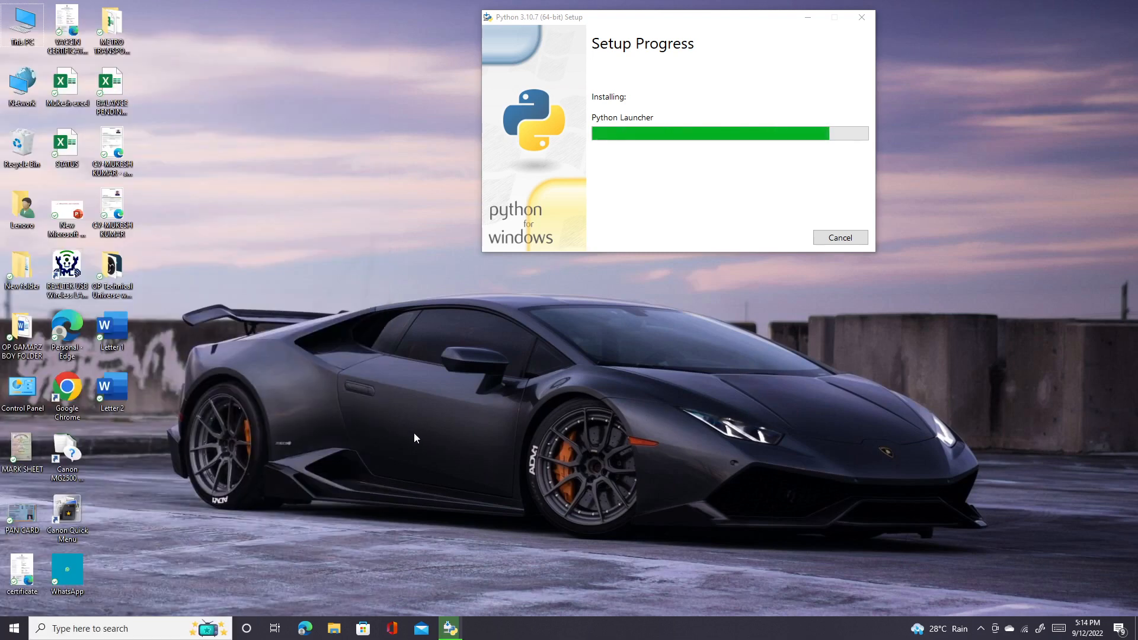
{"action": "right_click", "coordinate": [436, 397]}
{"action": "left_click", "coordinate": [449, 168]}
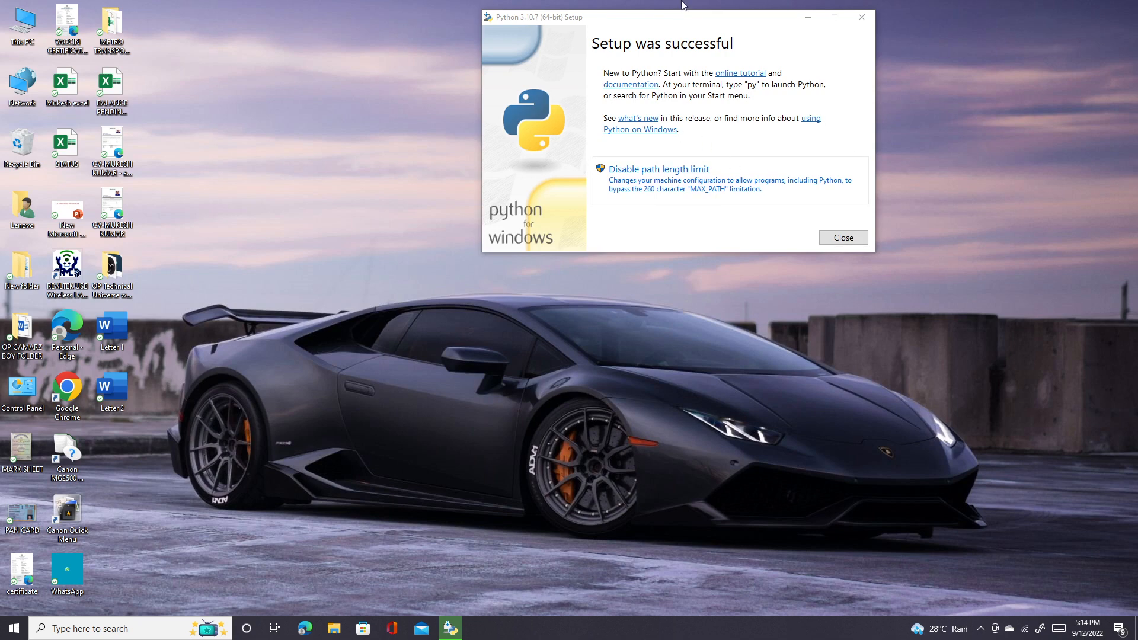
- Close the Python 3.10.7 setup once the installation has finished
{"action": "left_click", "coordinate": [843, 239]}
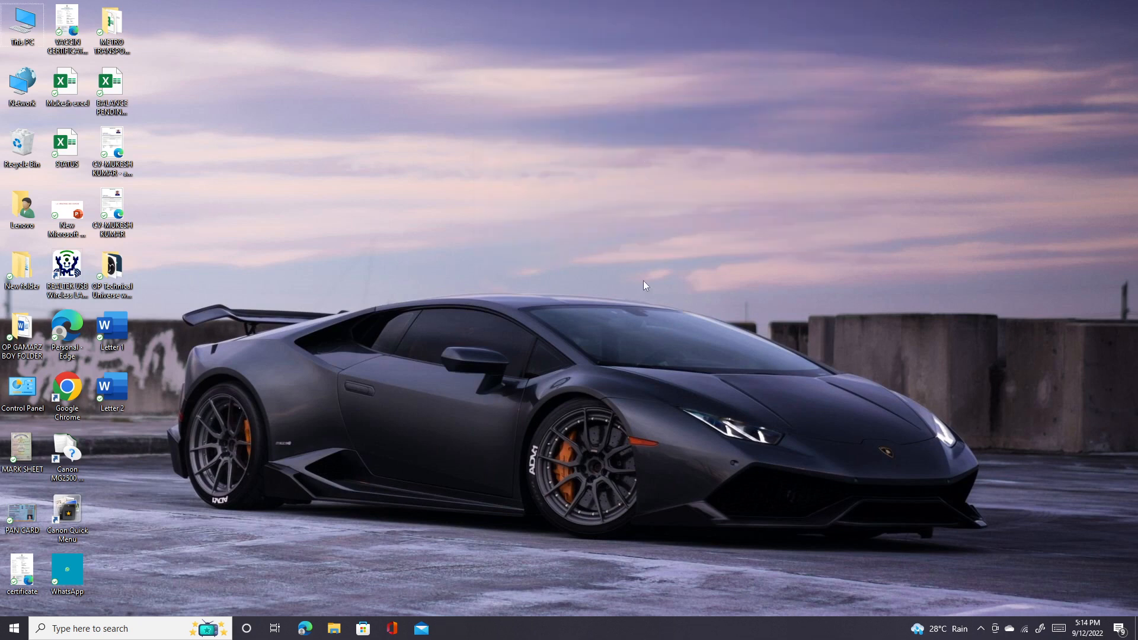
{"action": "right_click", "coordinate": [645, 153]}
{"action": "left_click", "coordinate": [703, 189]}
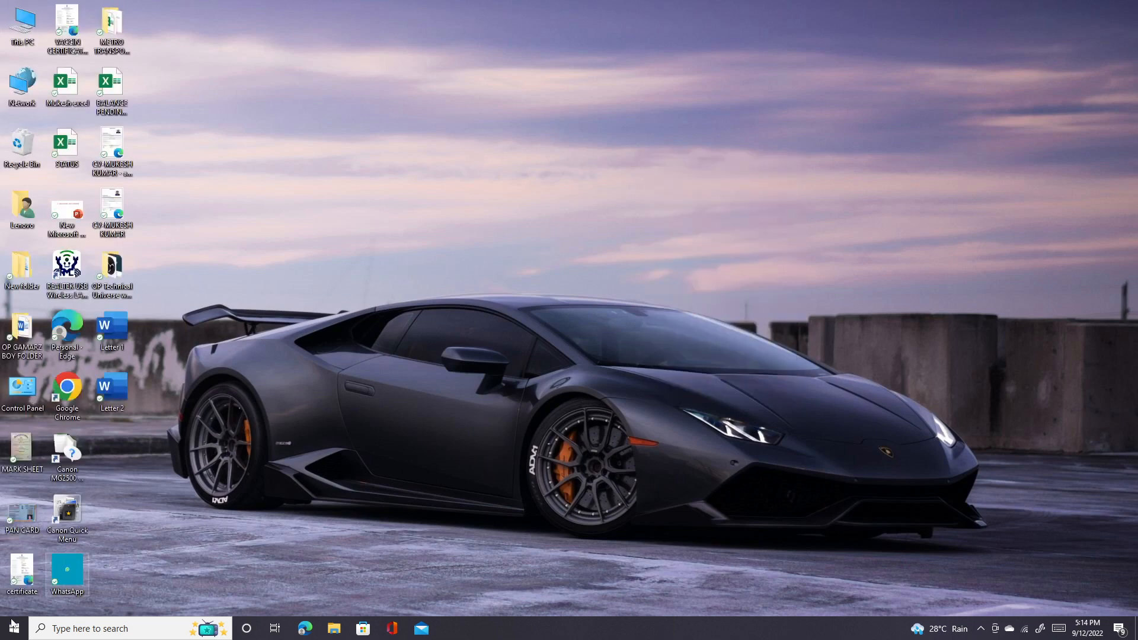
- Launch IDLE (Python 3.10 64-bit) from the recently added apps to check the installation, and close its shell window
{"action": "left_click", "coordinate": [13, 627]}
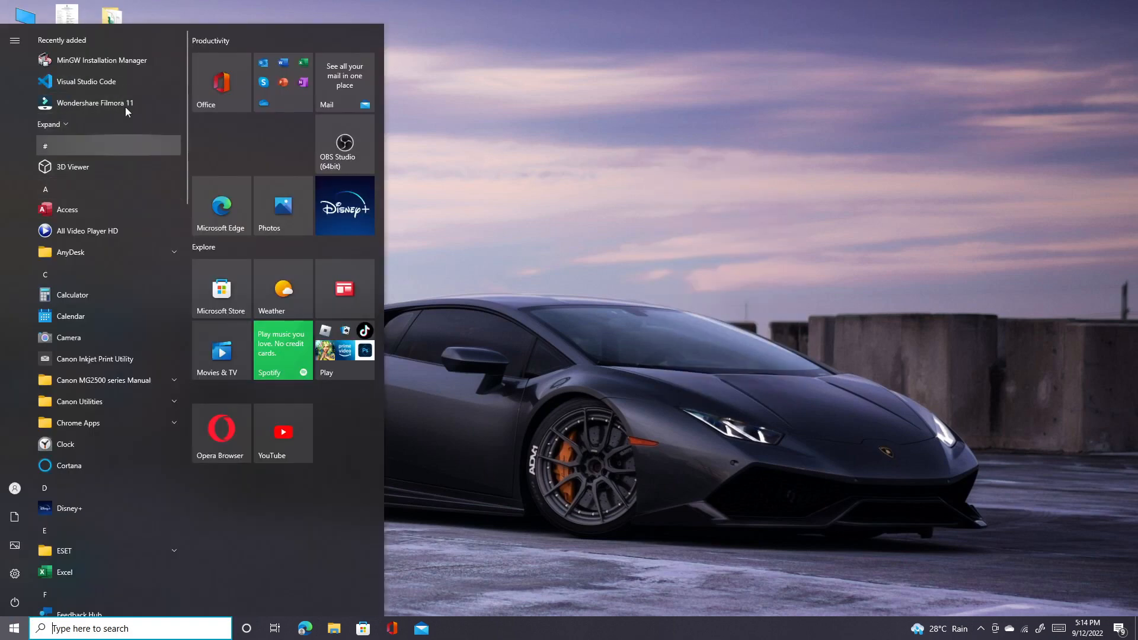
{"action": "left_click", "coordinate": [121, 119]}
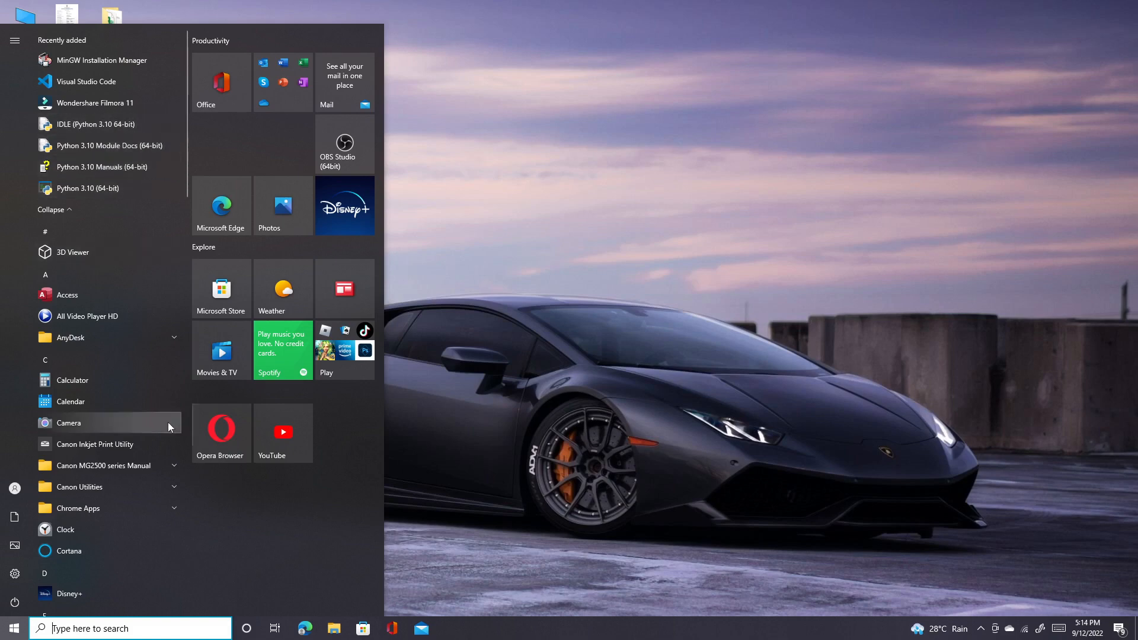
{"action": "left_click", "coordinate": [108, 128]}
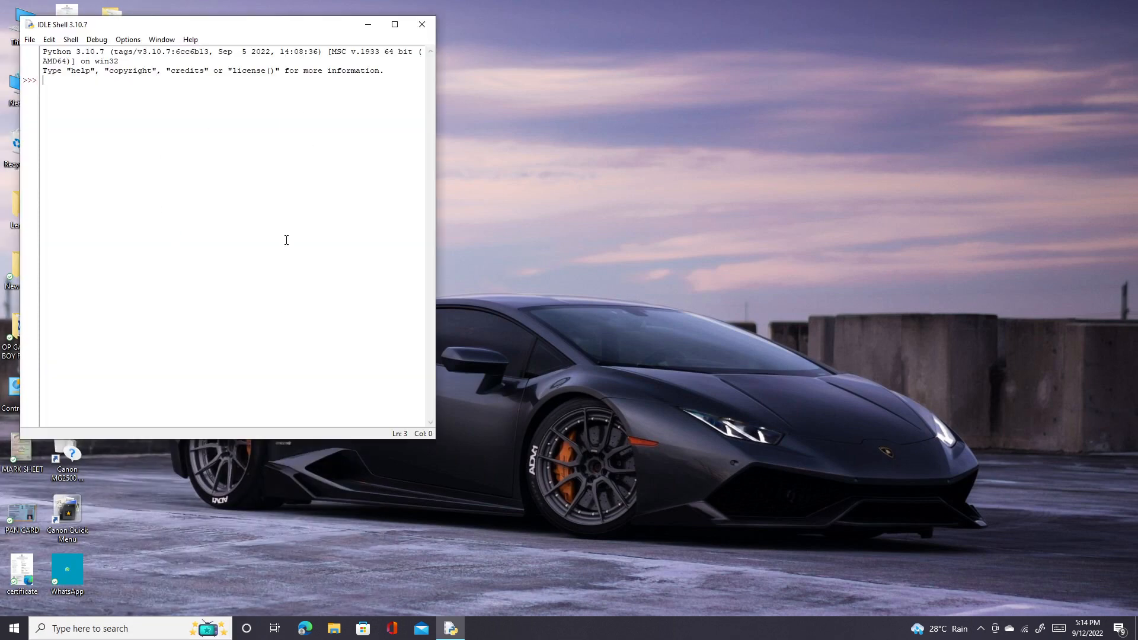
{"action": "left_click", "coordinate": [421, 25]}
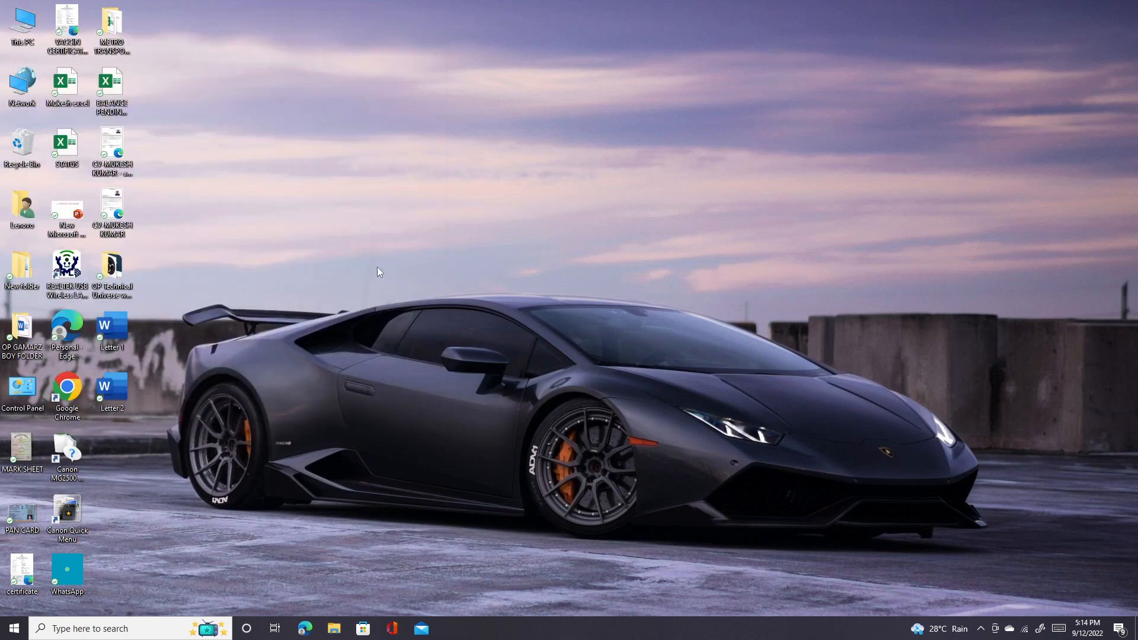
- Search Windows for cmd and open the Command Prompt
{"action": "left_click", "coordinate": [106, 630]}
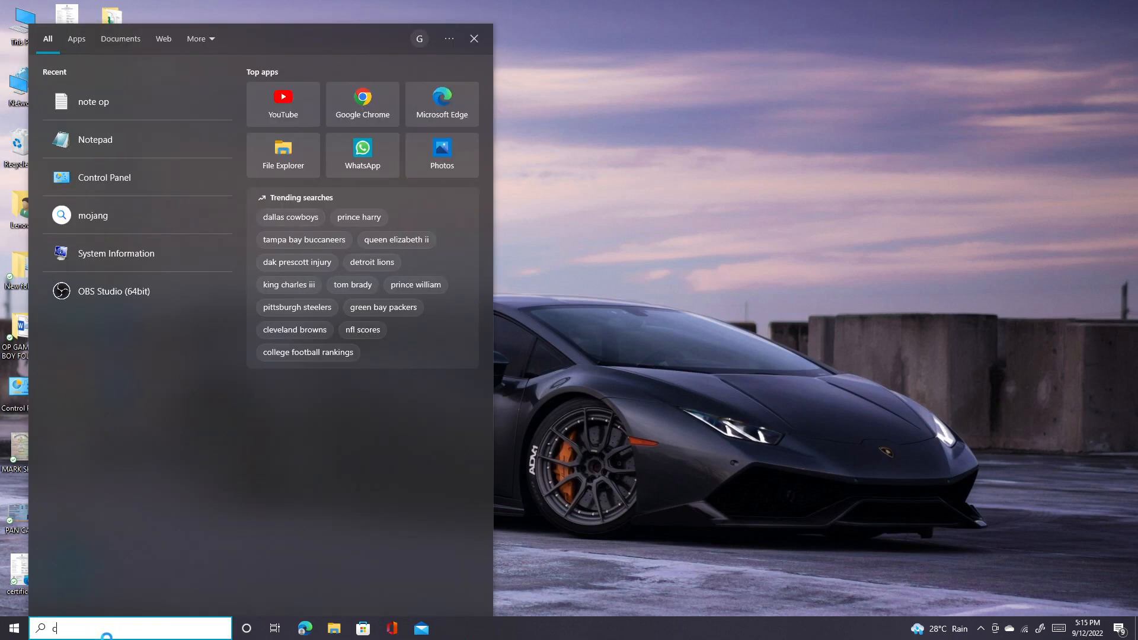
{"action": "type", "text": "cmd"}
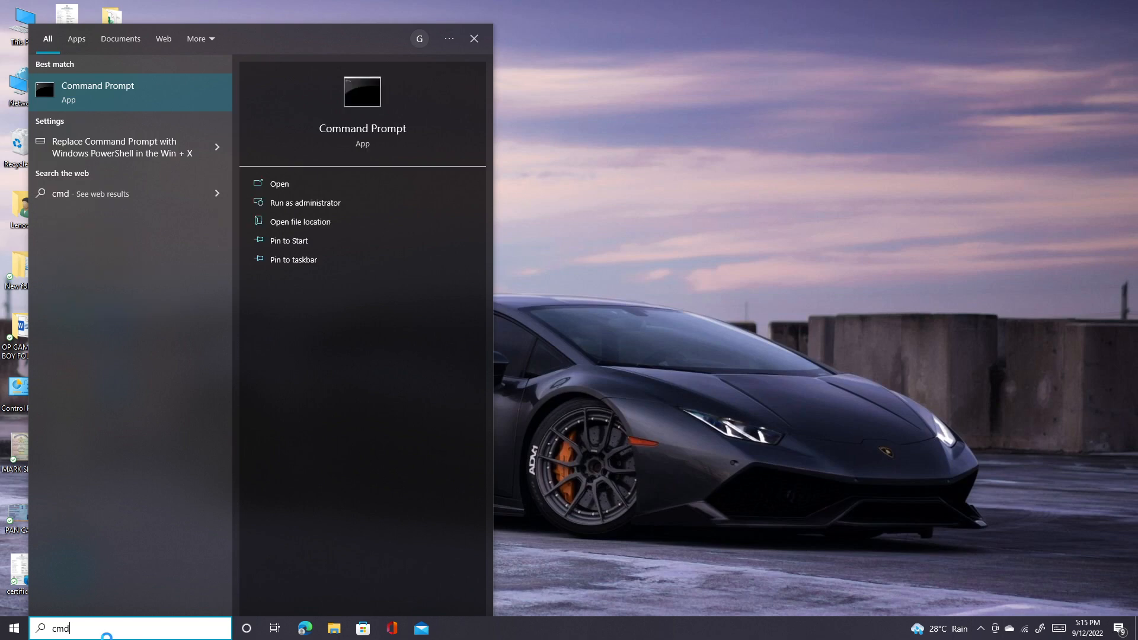
{"action": "key", "text": "Return"}
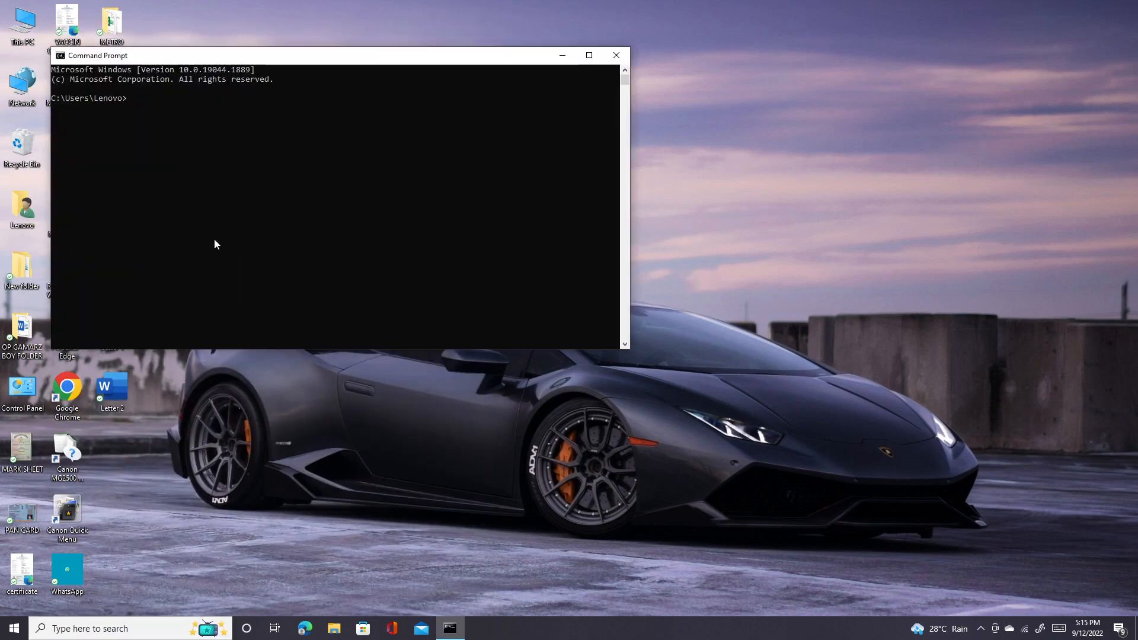
- Check the installed Python version with py --version, and try the command py --pip
{"action": "type", "text": "py --version"}
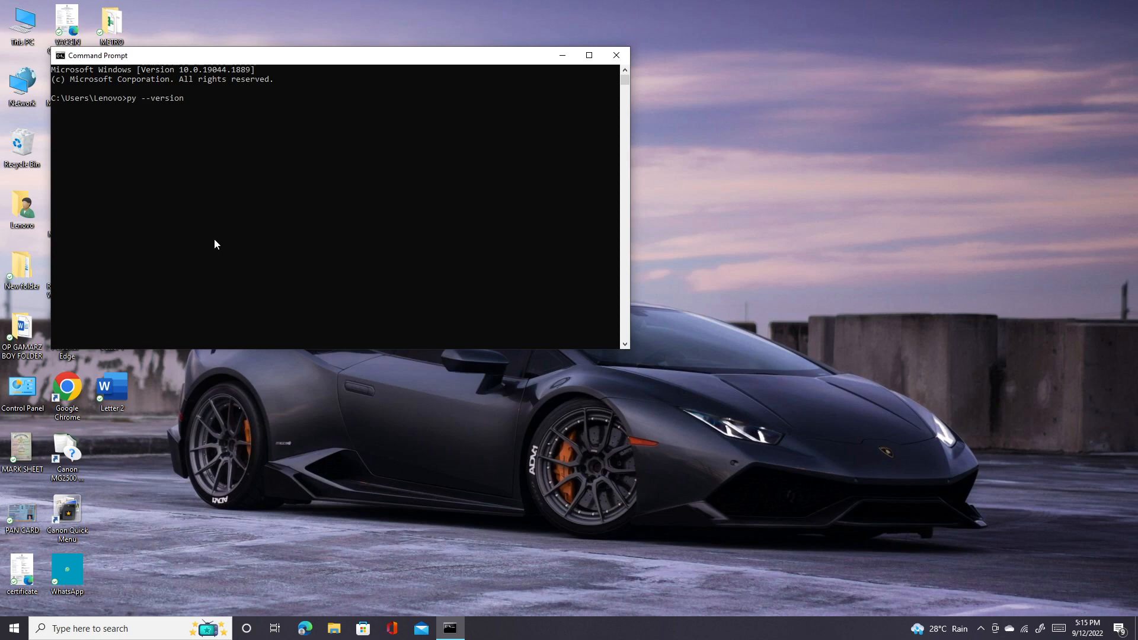
{"action": "key", "text": "Return"}
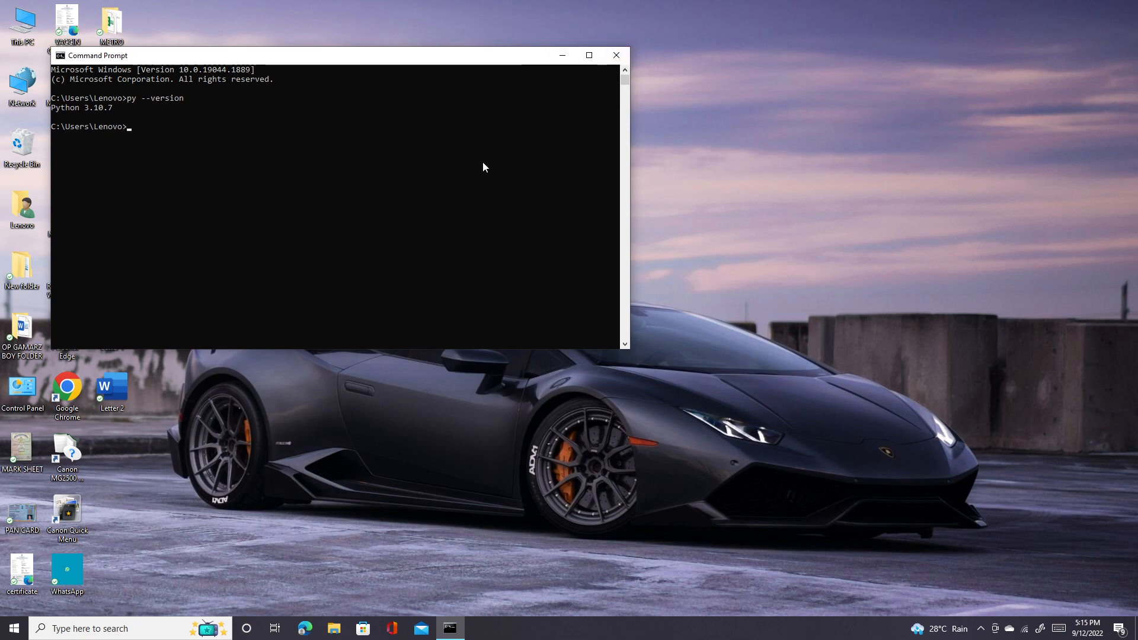
{"action": "type", "text": "py --pip"}
{"action": "key", "text": "Return"}
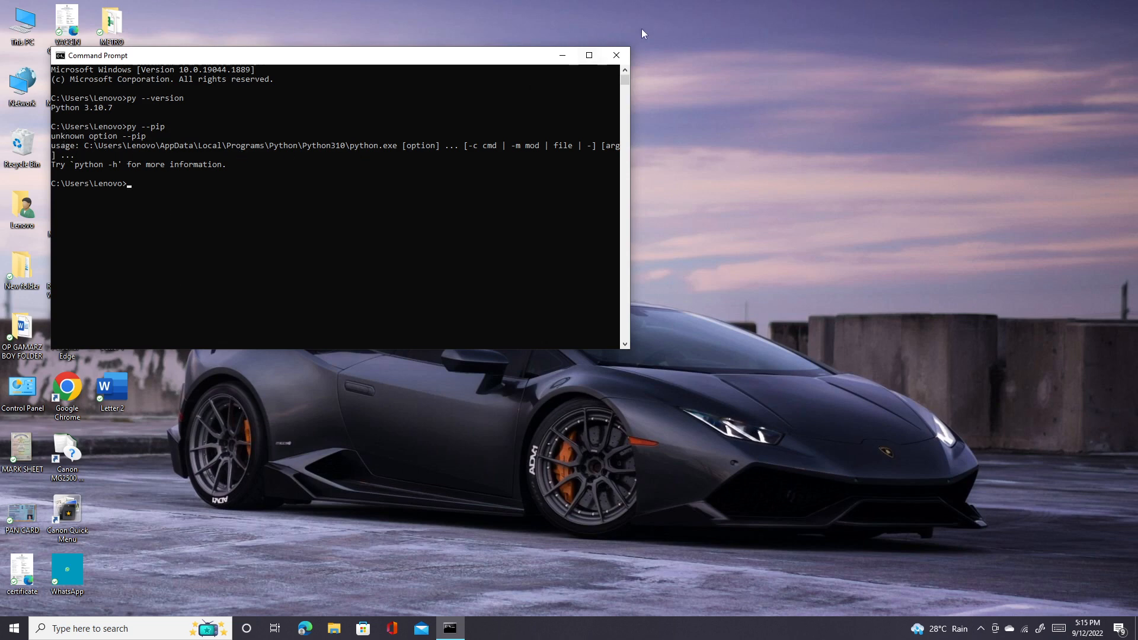
- Close the Command Prompt window and refresh the desktop
{"action": "left_click", "coordinate": [622, 53]}
{"action": "right_click", "coordinate": [627, 60]}
{"action": "left_click", "coordinate": [717, 95]}
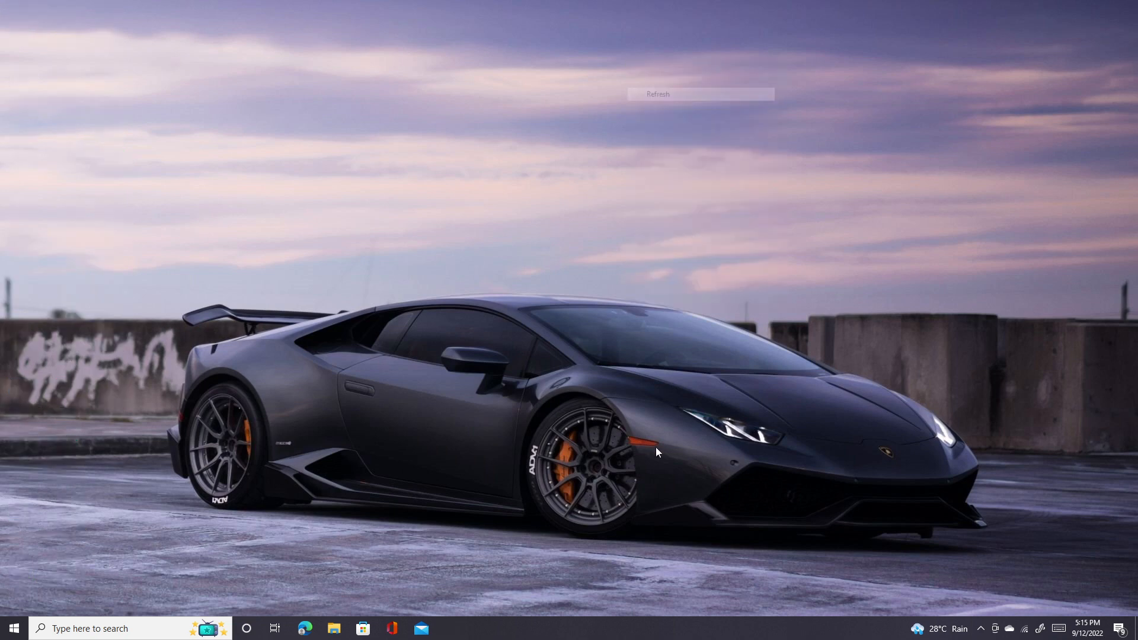